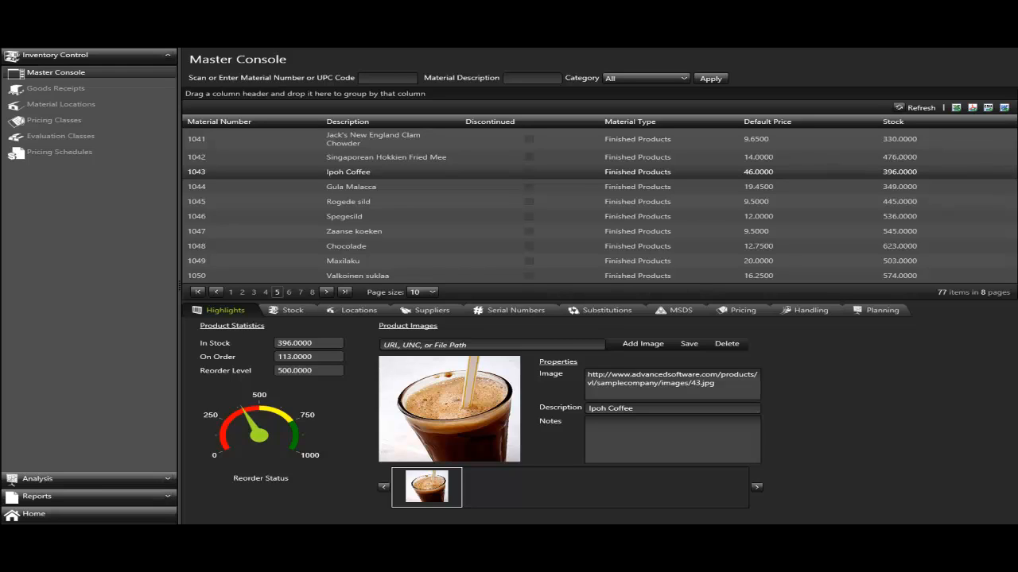
Open Material Locations and collapse the San Diego, Seattle, Hong Kong and London warehouses in the current layout.
click(60, 104)
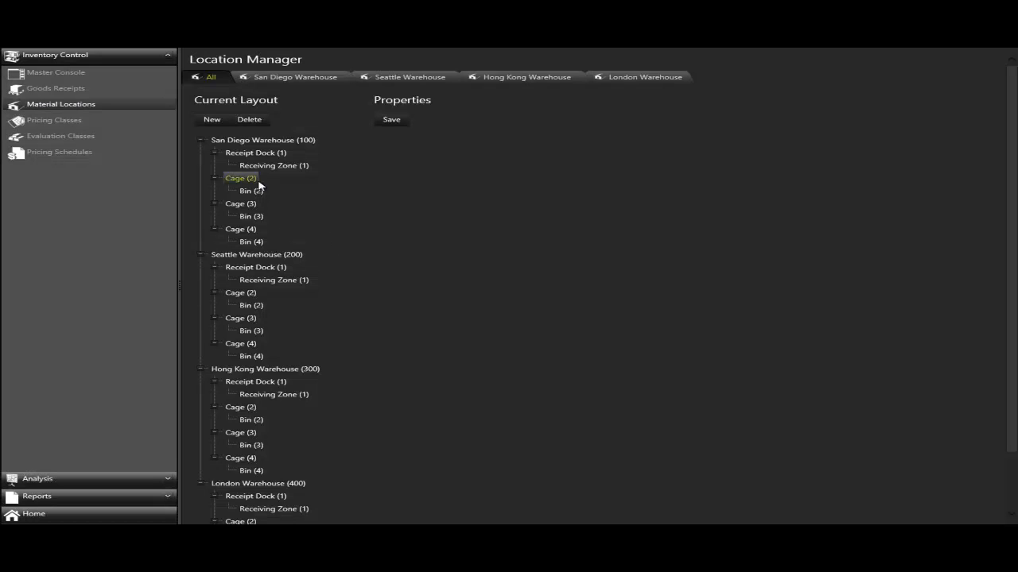
click(200, 141)
click(200, 153)
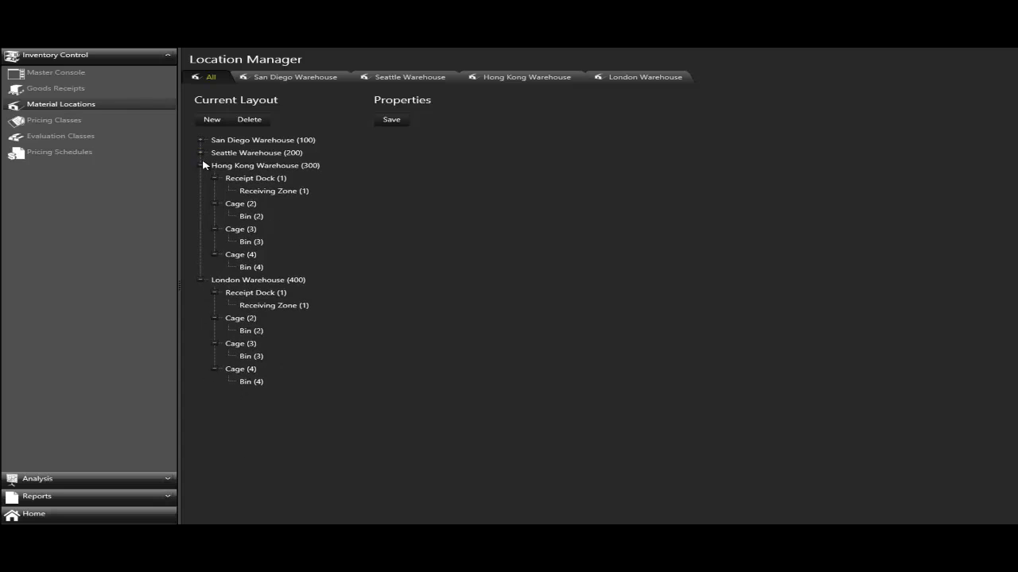
click(200, 165)
click(201, 178)
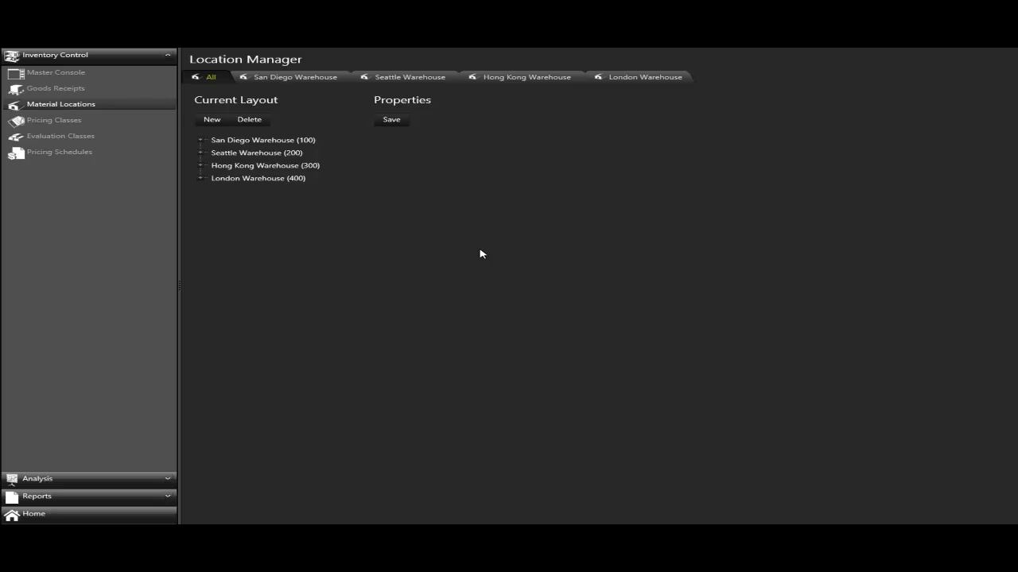
Examine the San Diego Warehouse's properties, including the choices for its location type and default status.
click(276, 144)
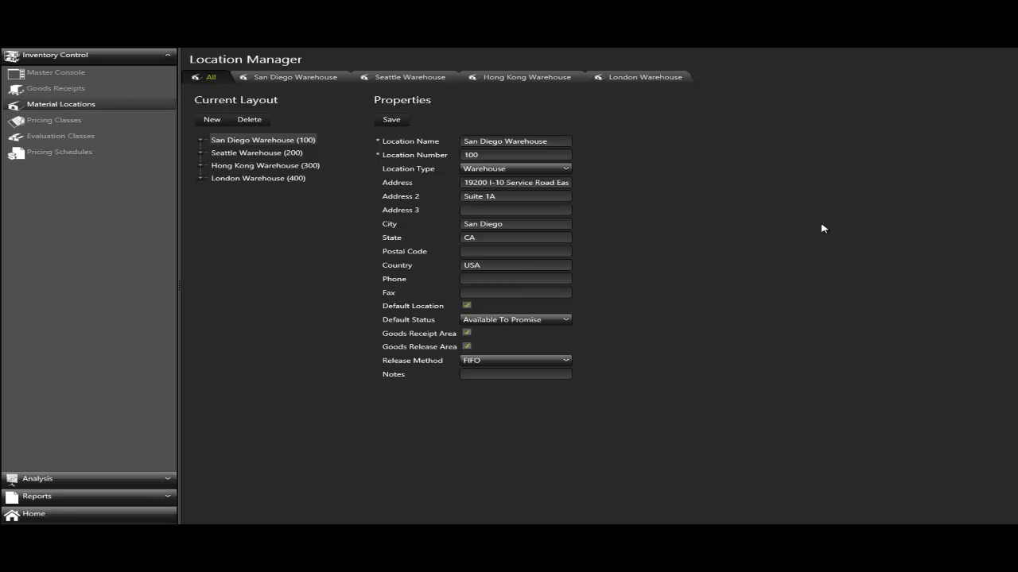
click(567, 169)
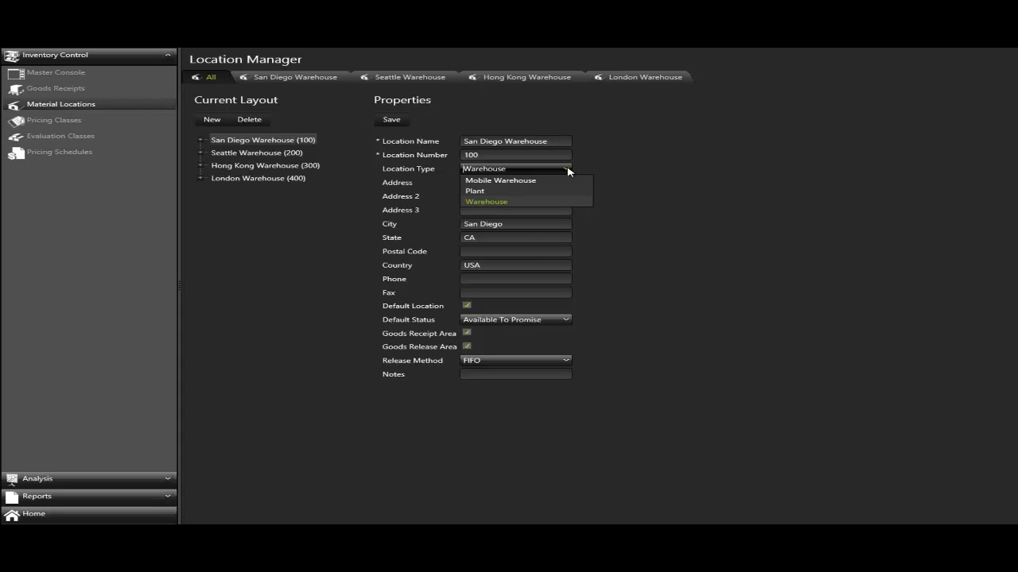
click(676, 177)
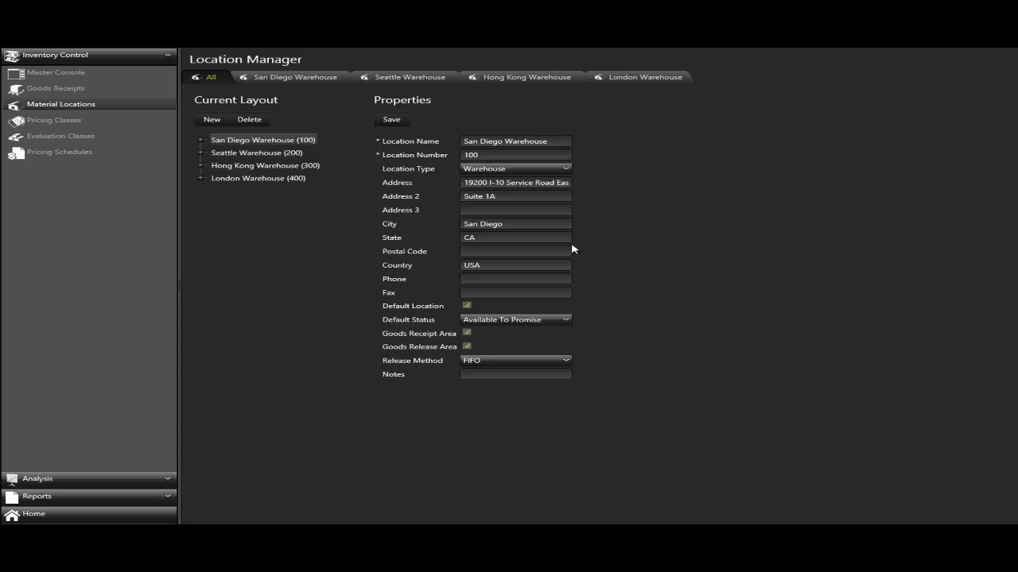
click(568, 321)
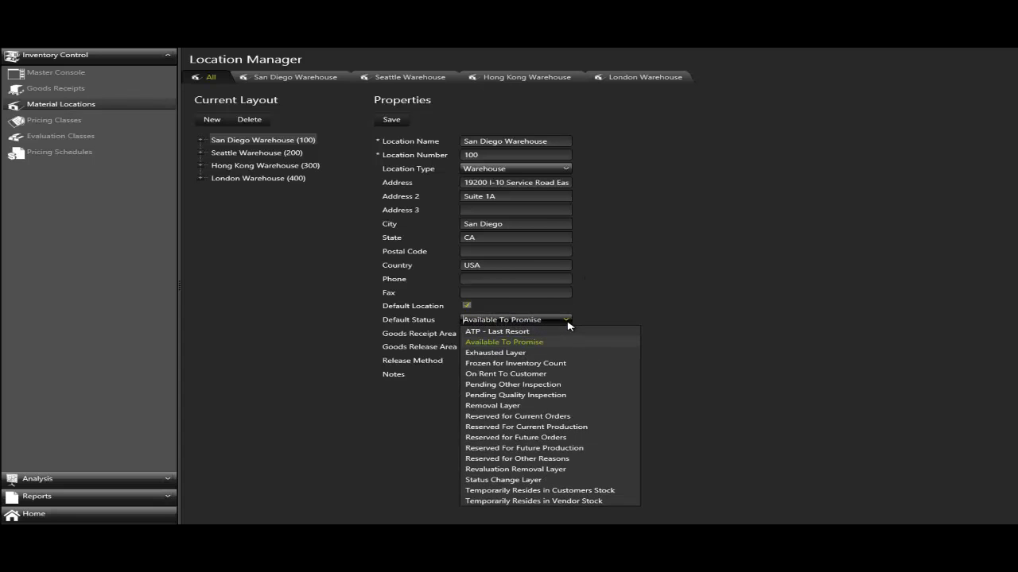
click(646, 317)
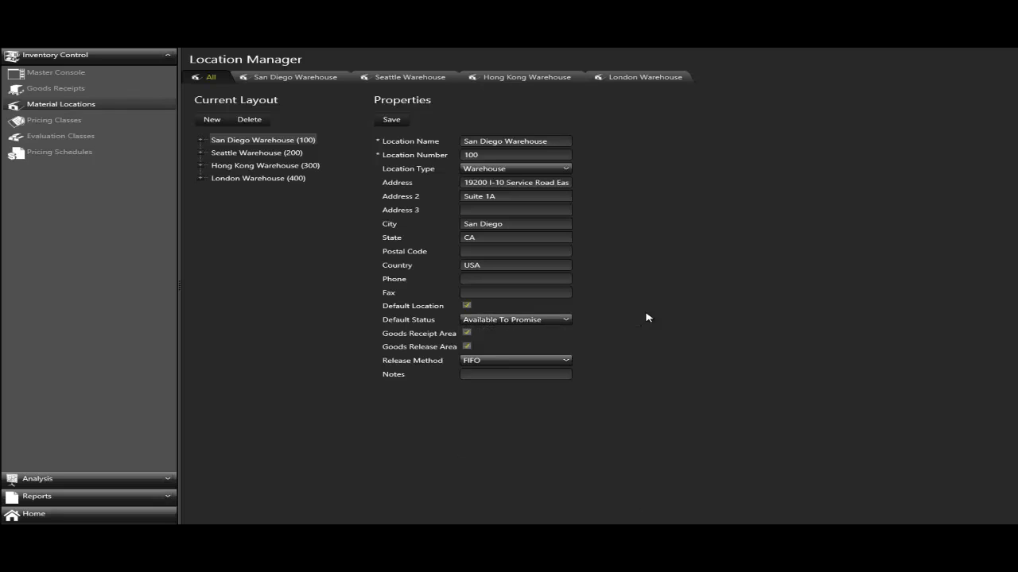
Expand the San Diego Warehouse down to its storage units, keeping the Receipt Dock and the three cages collapsed.
click(201, 140)
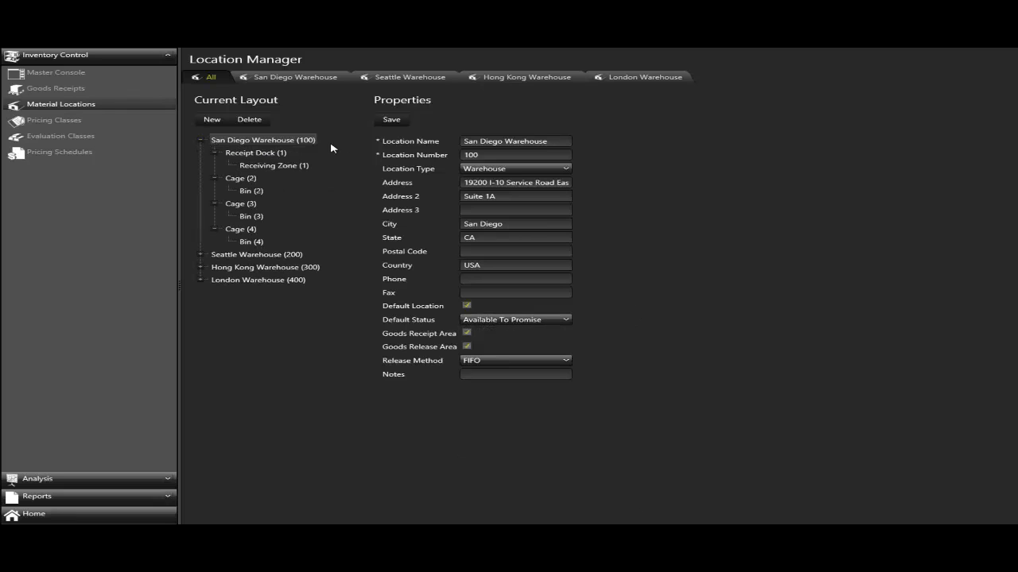
click(214, 154)
click(215, 166)
click(215, 179)
click(215, 191)
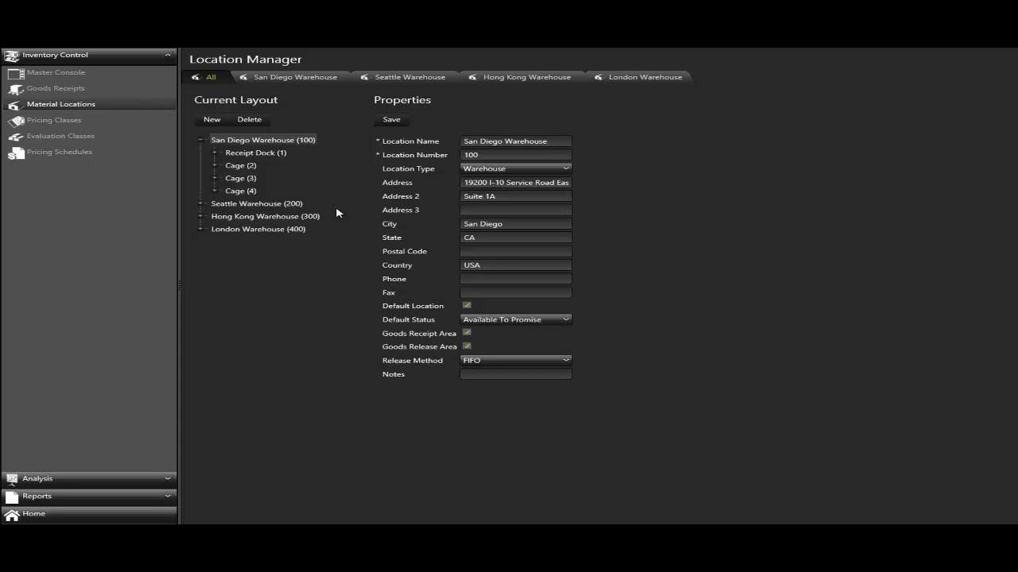
Examine the San Diego Receipt Dock's properties, including the choices for storage unit type, default status and default bin type.
click(260, 154)
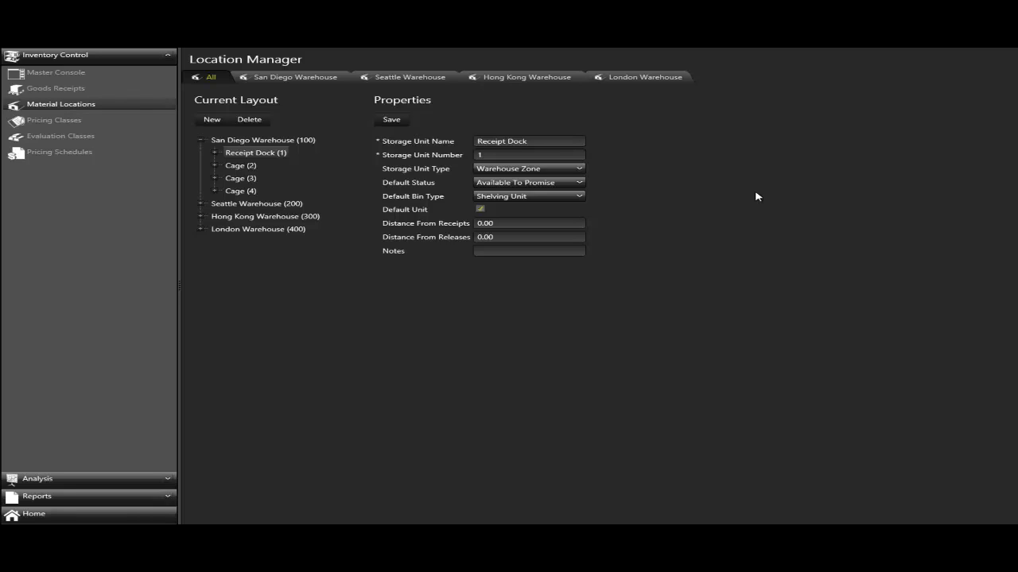
click(581, 170)
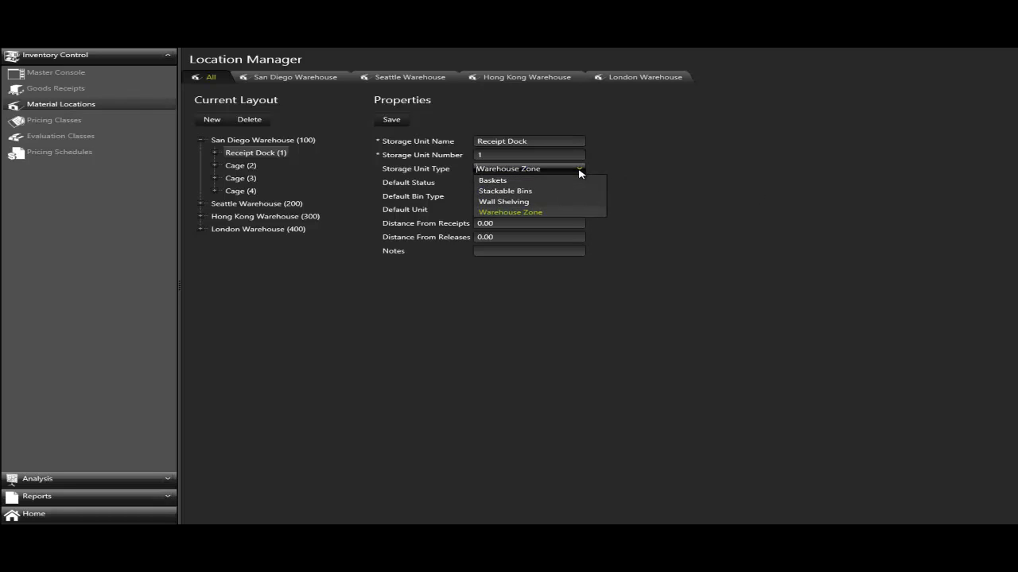
click(580, 170)
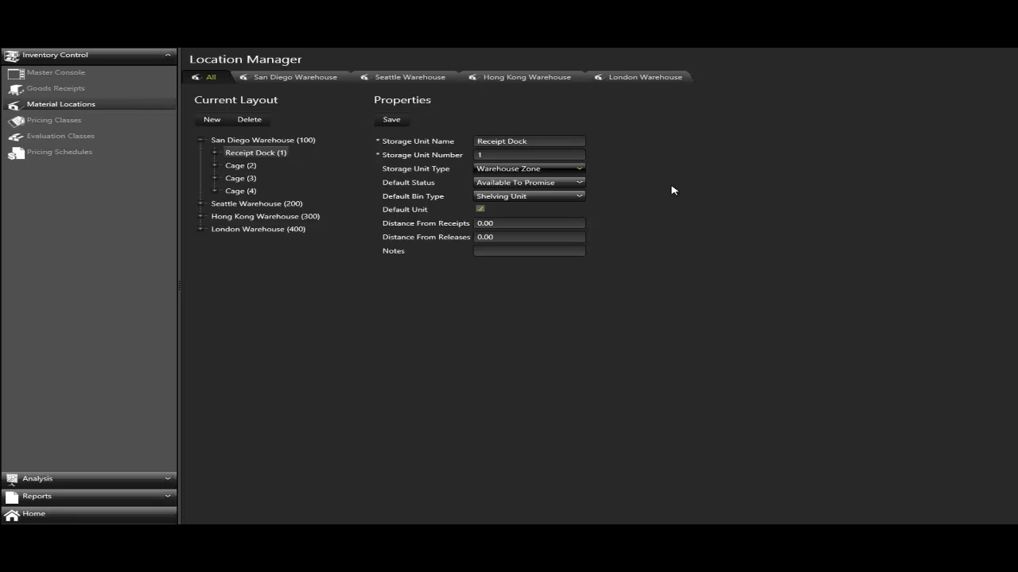
click(573, 169)
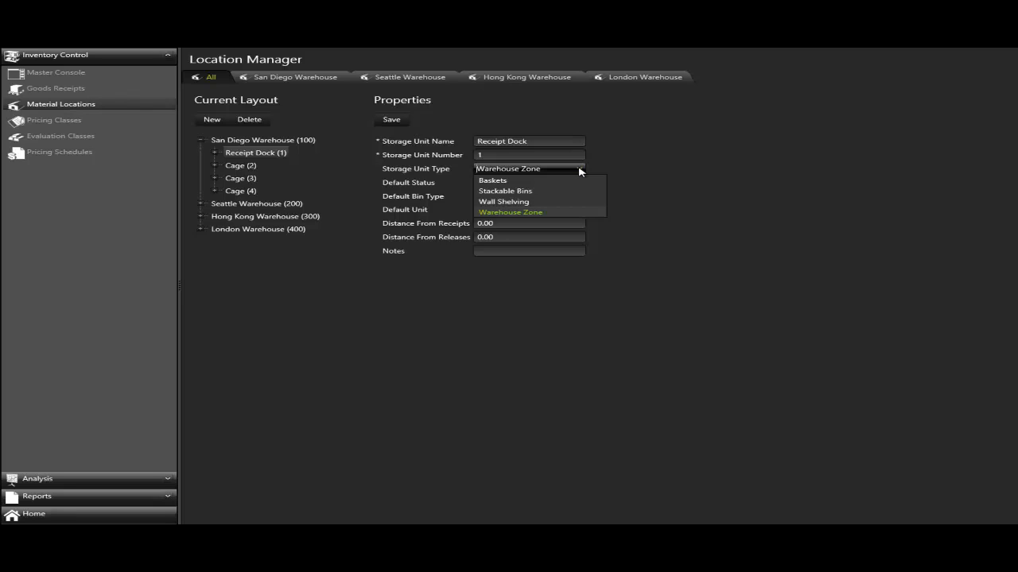
click(627, 170)
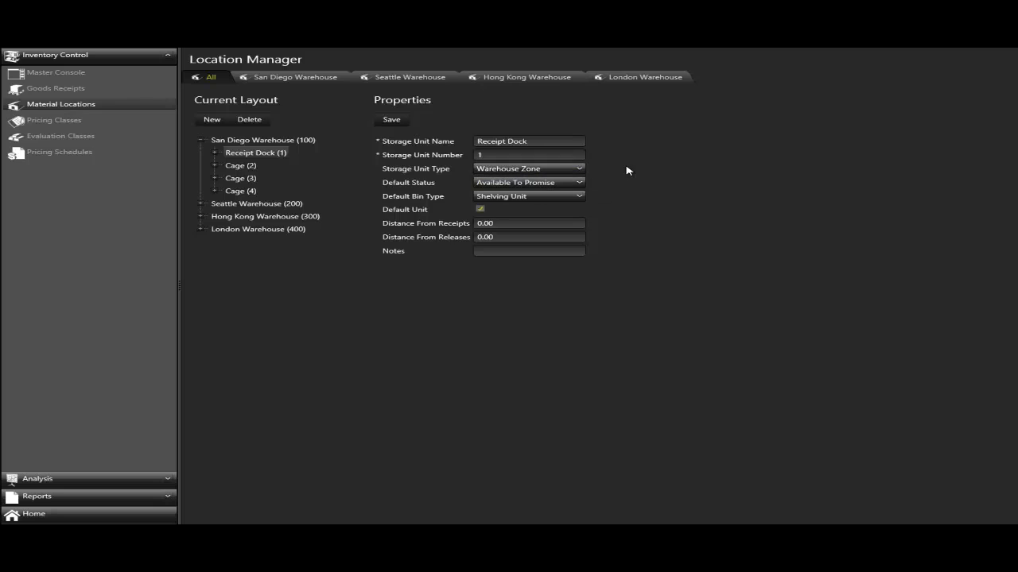
click(583, 184)
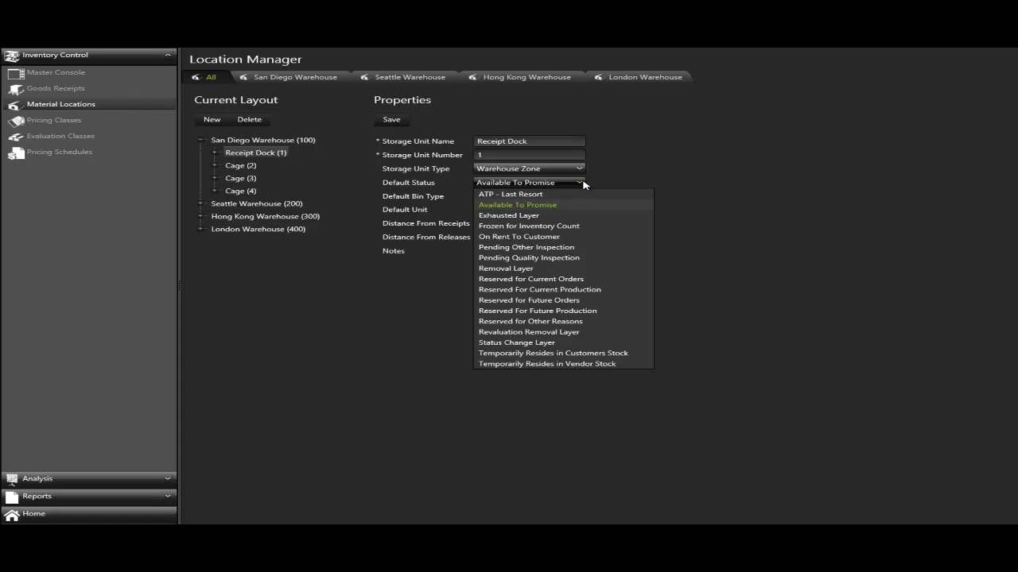
click(683, 173)
click(573, 198)
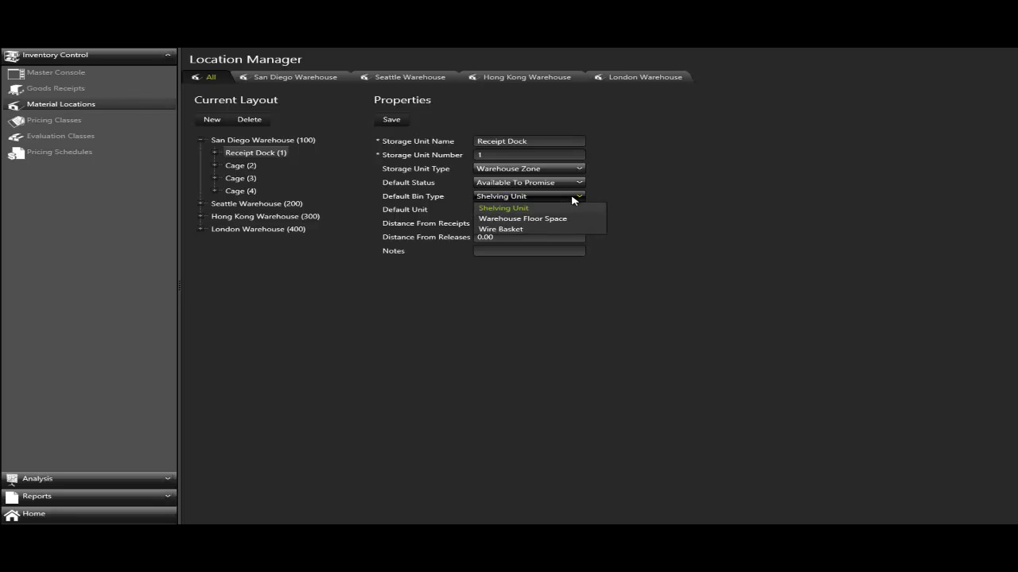
click(646, 196)
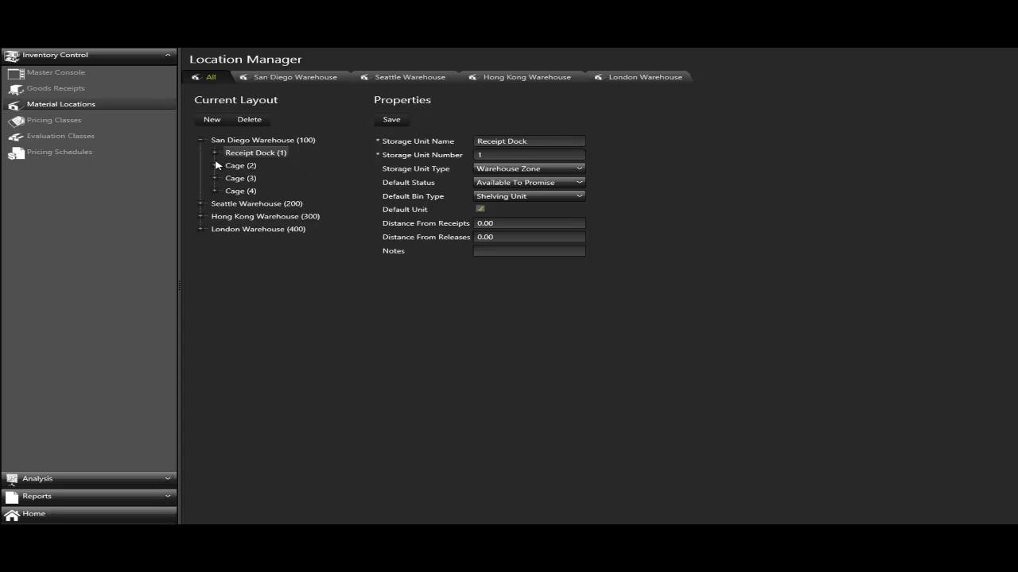
View the properties of Cage (2), Cage (3) and Cage (4) in the San Diego Warehouse one after another.
click(237, 168)
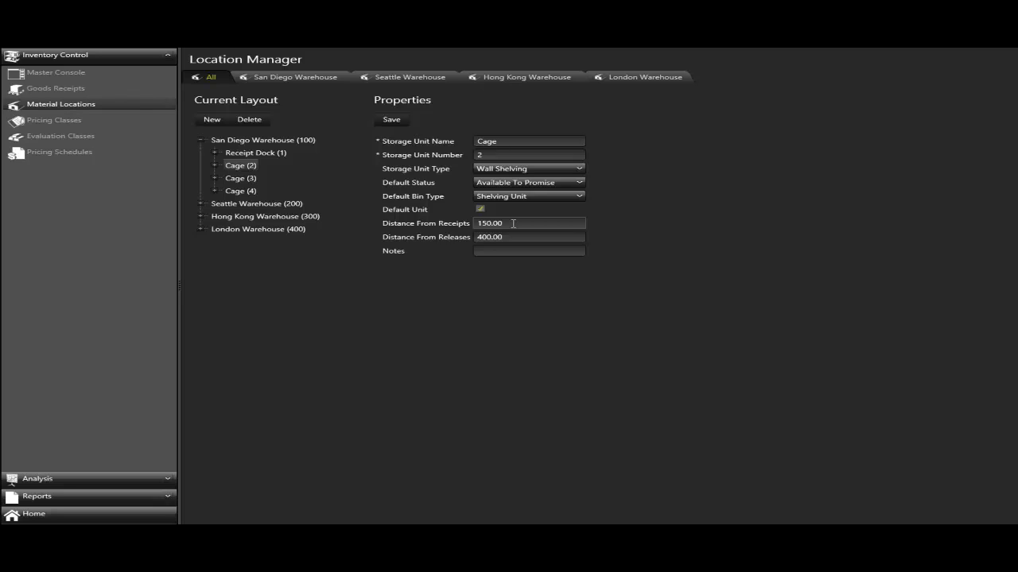
click(241, 179)
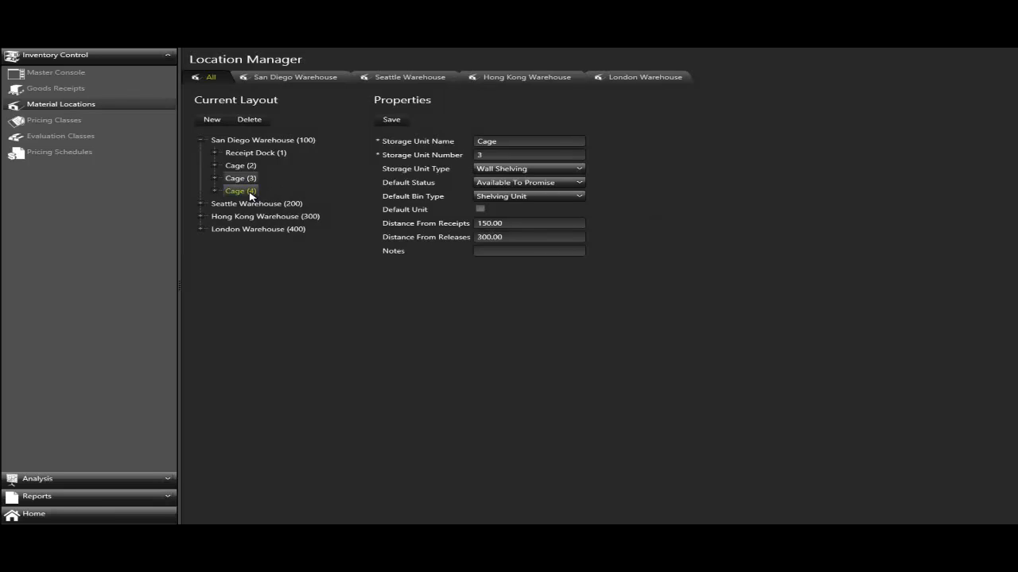
click(250, 194)
Expand the San Diego Receipt Dock and Cage (2), and examine Bin (2)'s properties, including its bin type and default status choices.
click(214, 153)
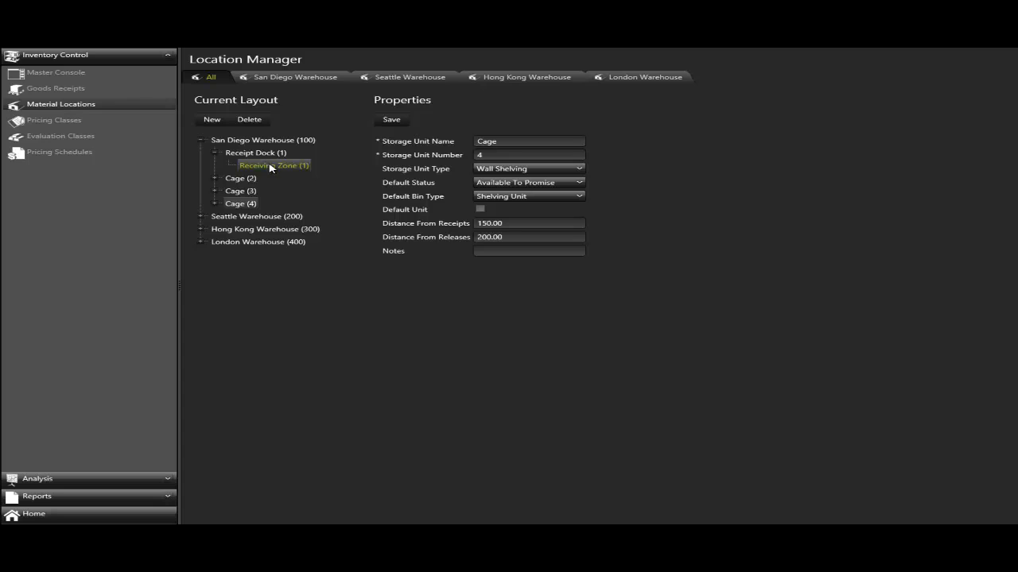
click(215, 179)
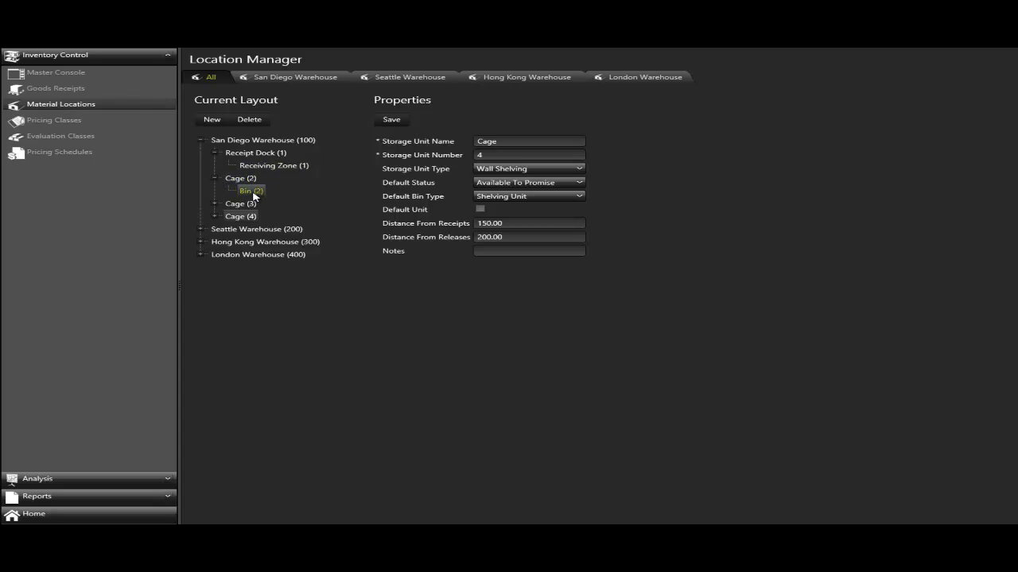
click(253, 193)
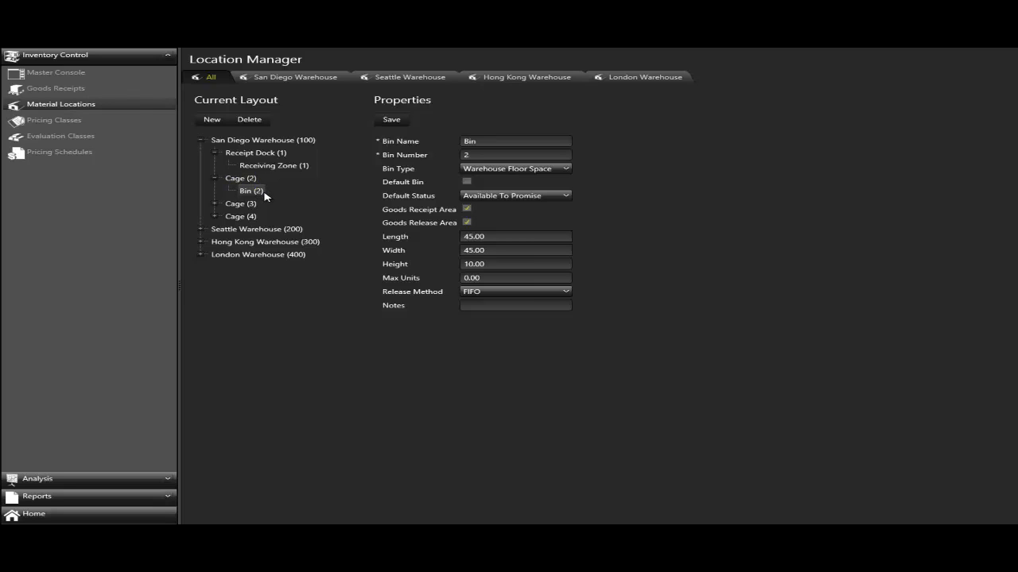
click(563, 171)
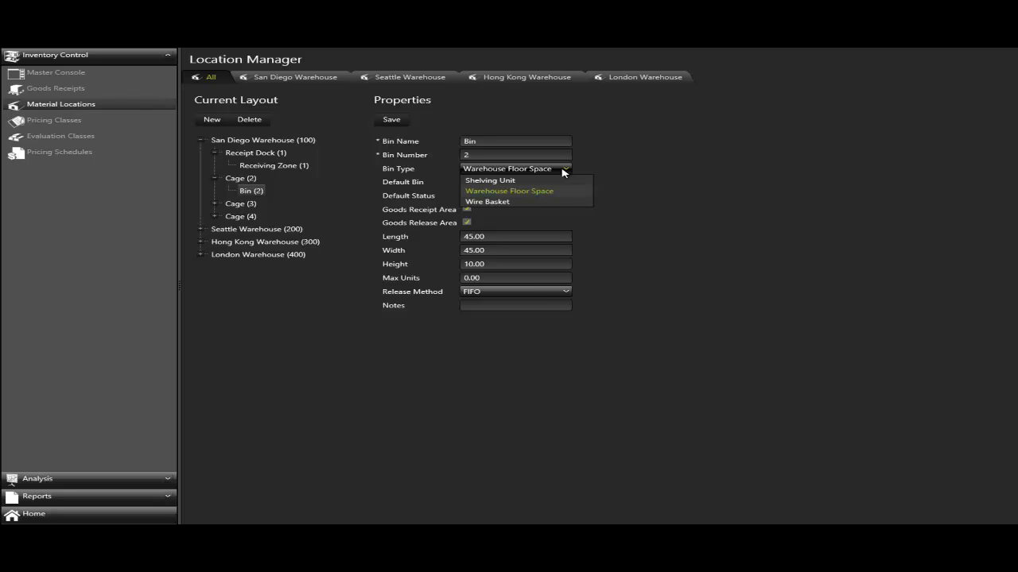
click(647, 178)
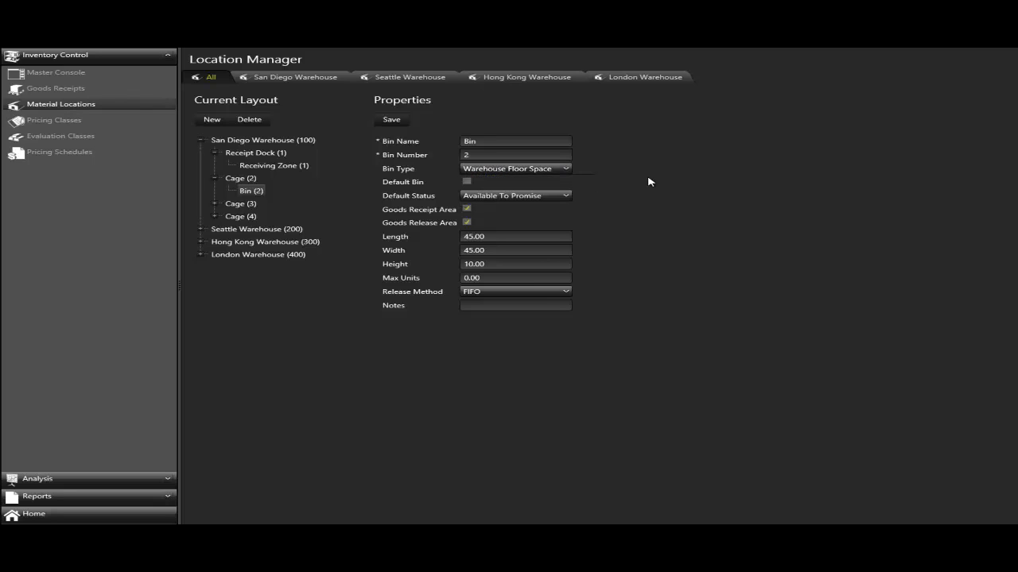
click(563, 197)
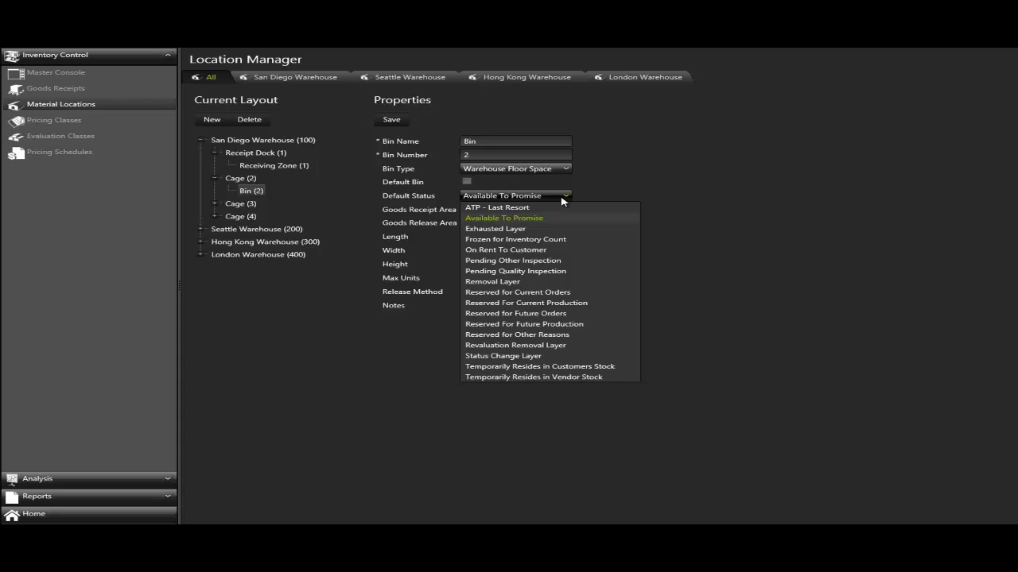
click(681, 198)
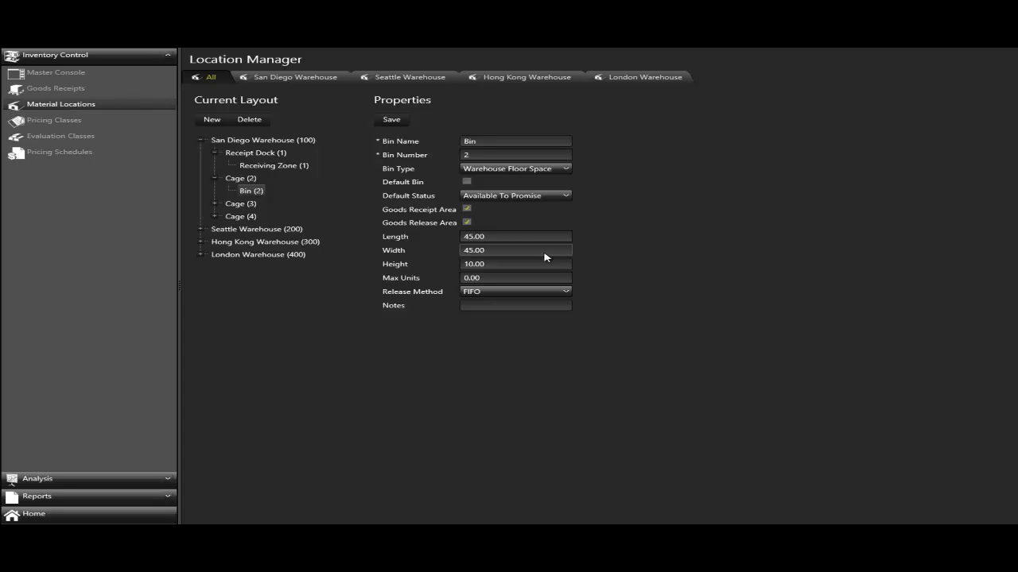
click(557, 279)
Expand the Seattle and Hong Kong warehouses in the layout of all locations.
click(212, 120)
click(202, 230)
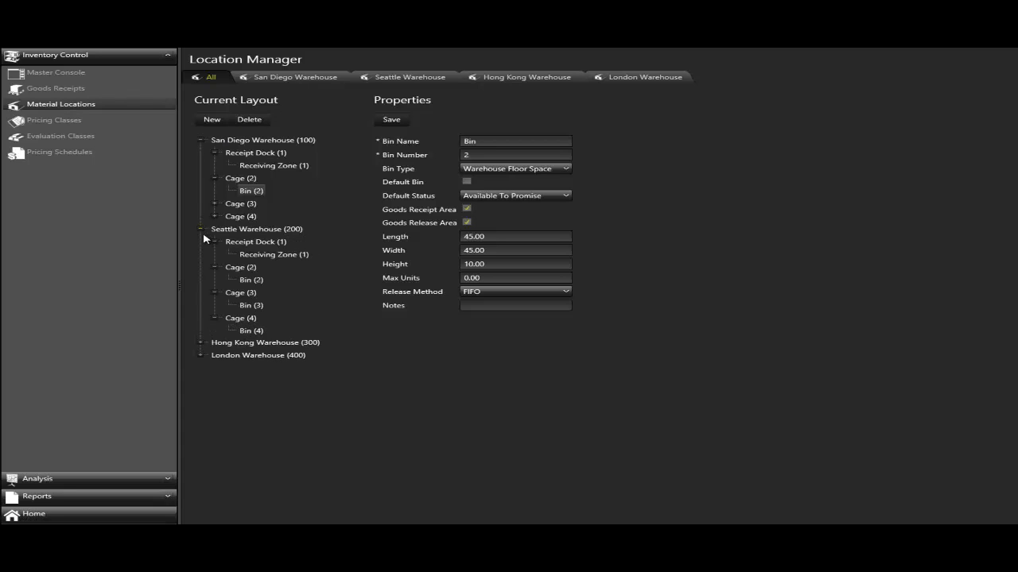
click(202, 344)
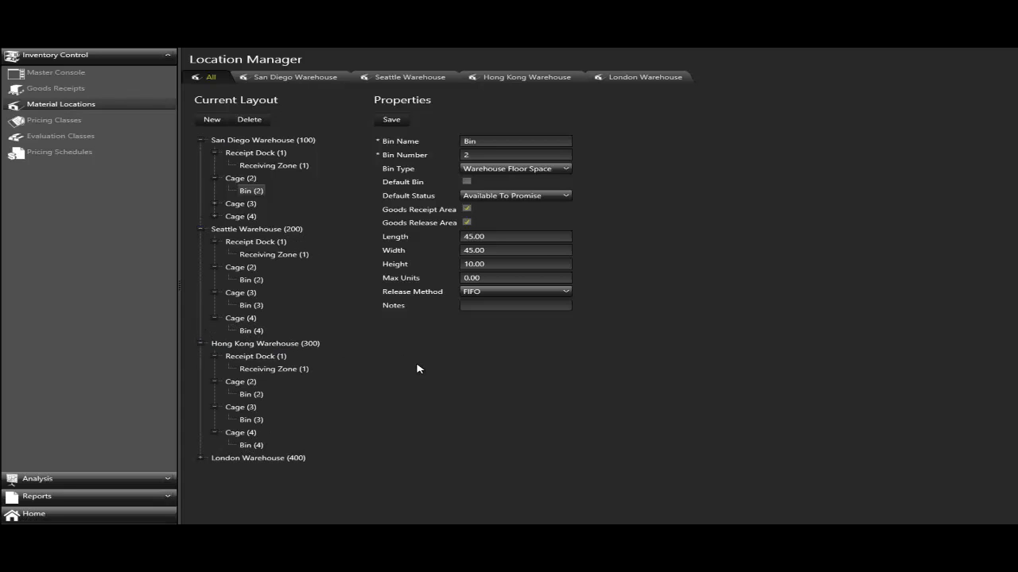
View the San Diego Warehouse's separate layout, and inspect the Receiving Zone bin's properties in the Seattle Warehouse's layout.
click(310, 77)
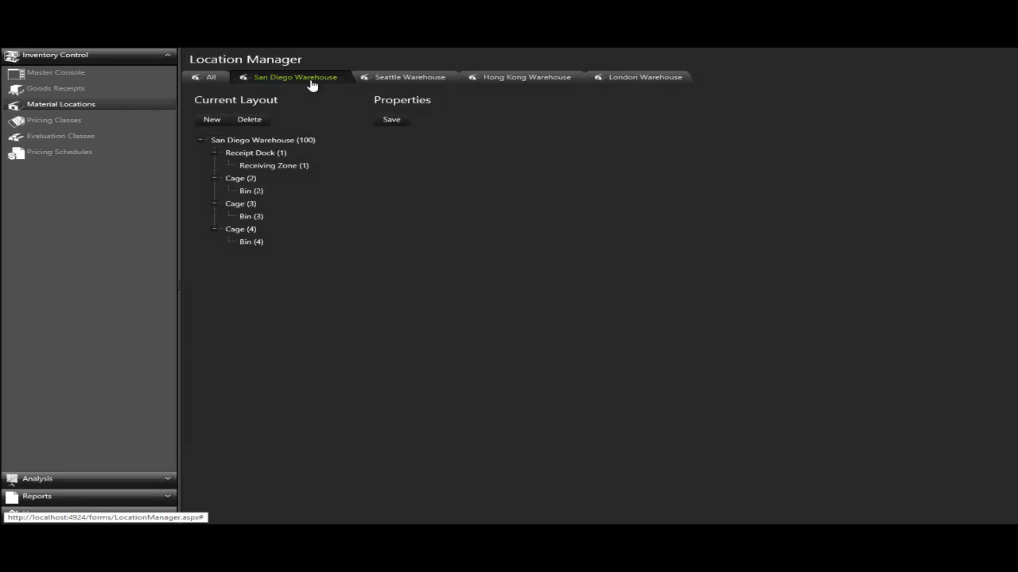
click(411, 77)
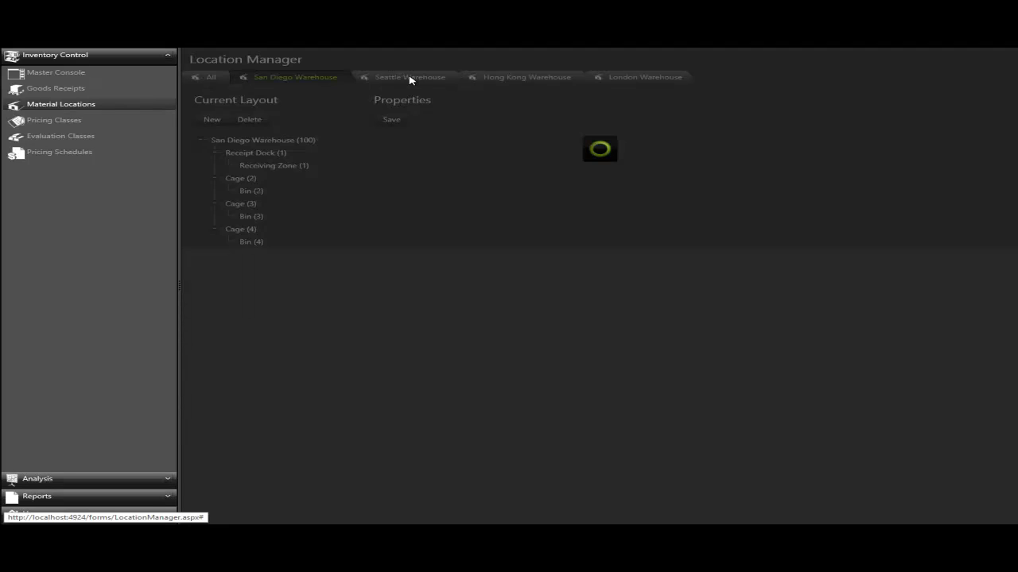
click(295, 166)
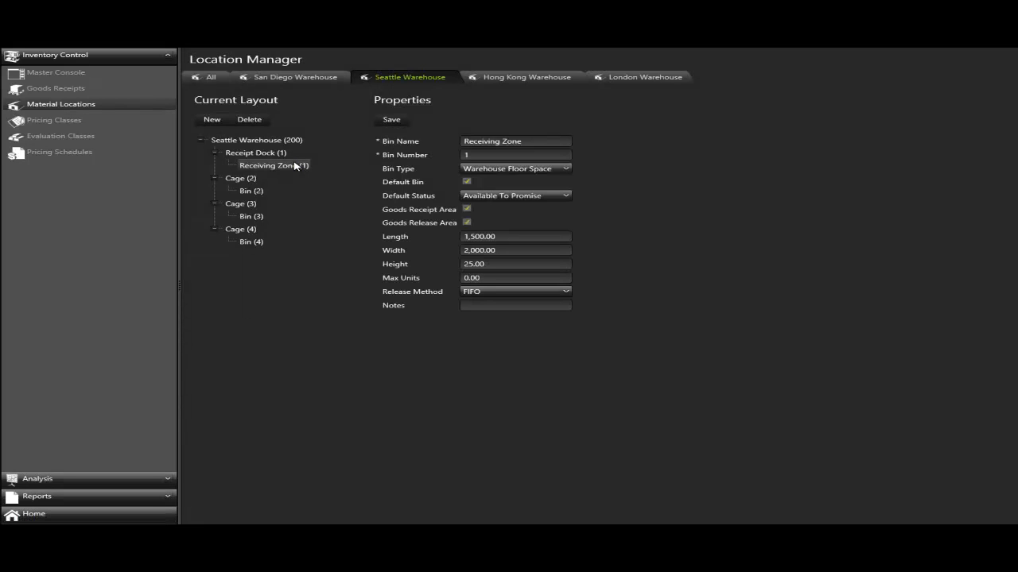